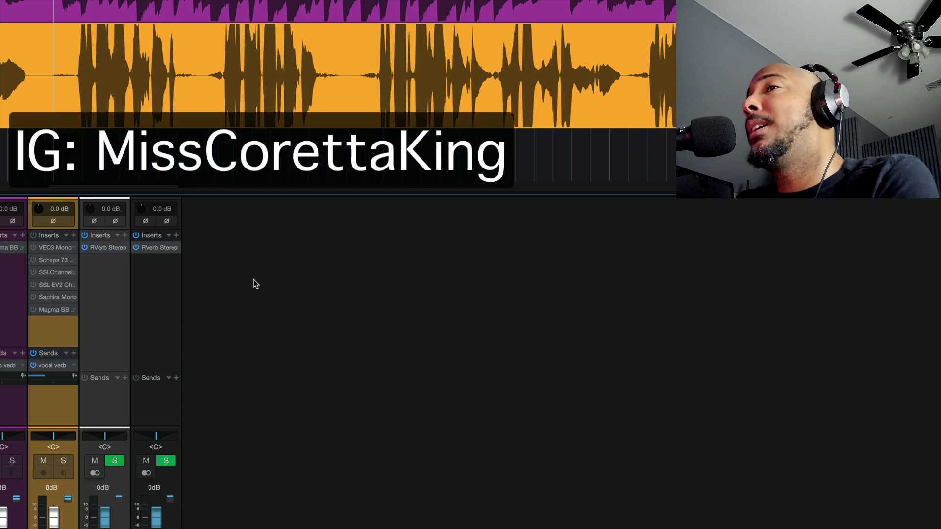
Step: Open the vocal's VEQ3 Mono editor, view Scheps 73 Mono briefly, then return to VEQ3 Mono
{"action": "left_click", "coordinate": [48, 246]}
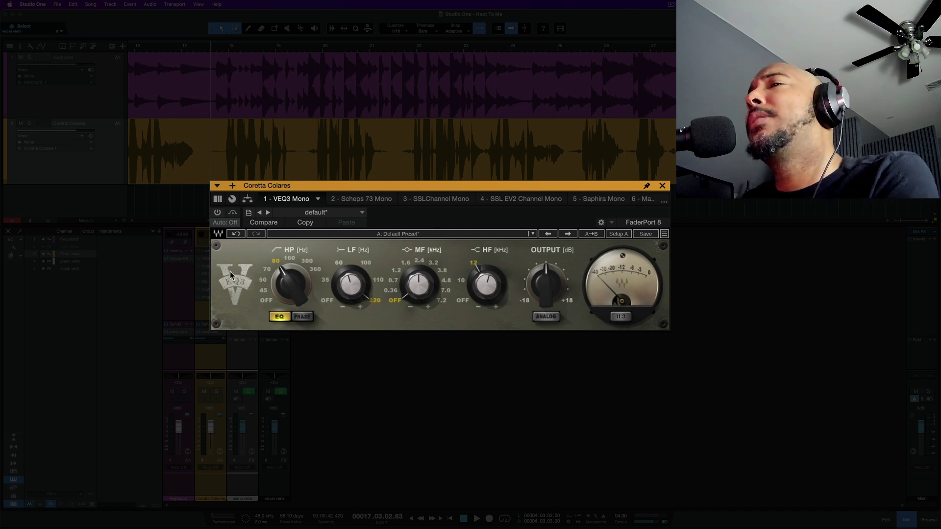
{"action": "left_click", "coordinate": [204, 268]}
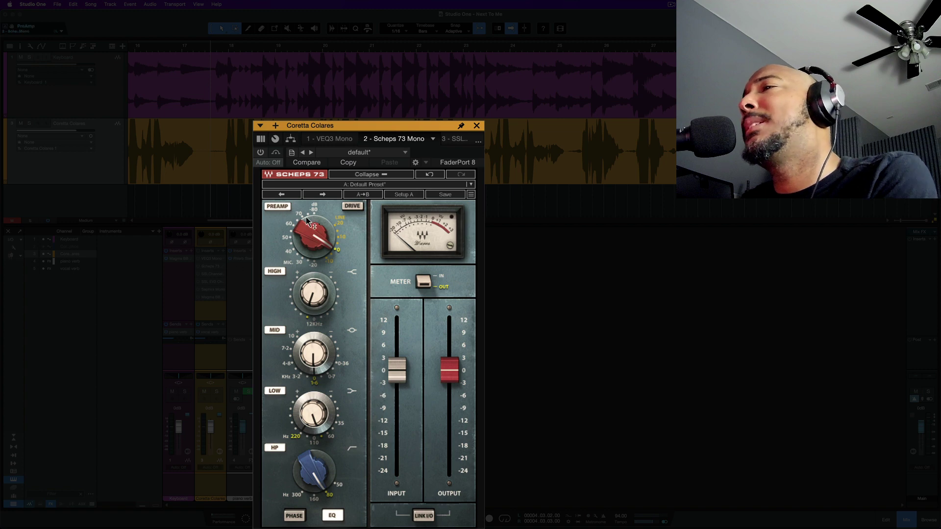
{"action": "mouse_move", "coordinate": [306, 222]}
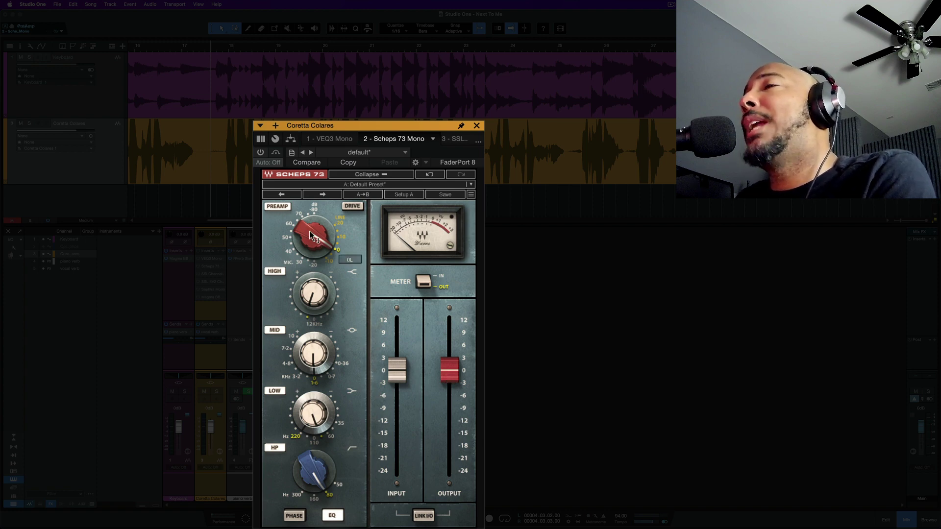
{"action": "left_click", "coordinate": [208, 259]}
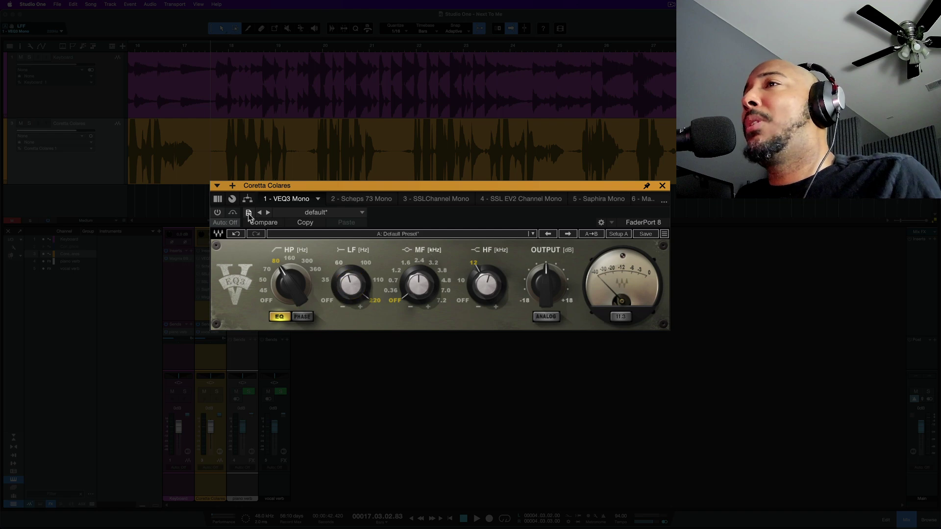
Step: A/B the vocal by bypassing VEQ3, then Scheps 73, and close the plugin window
{"action": "left_click", "coordinate": [217, 213]}
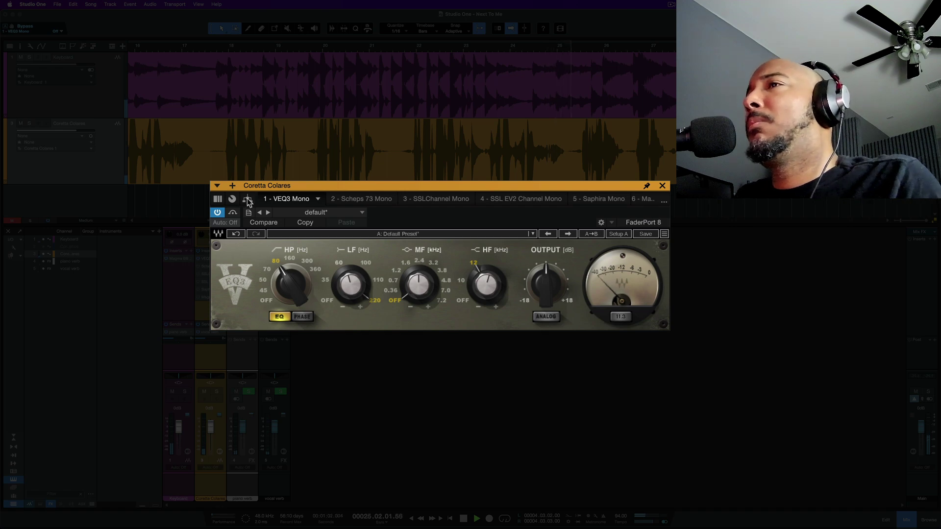
{"action": "left_click", "coordinate": [267, 213]}
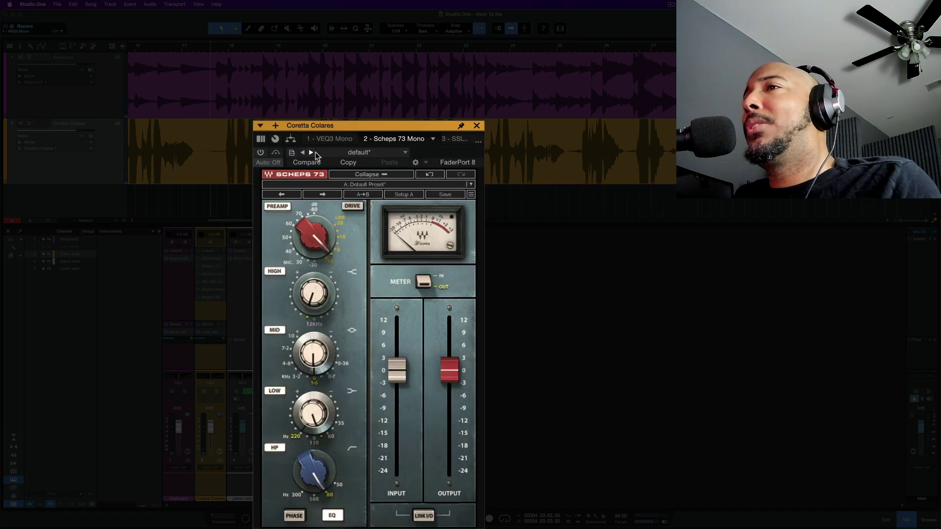
{"action": "left_click", "coordinate": [260, 153]}
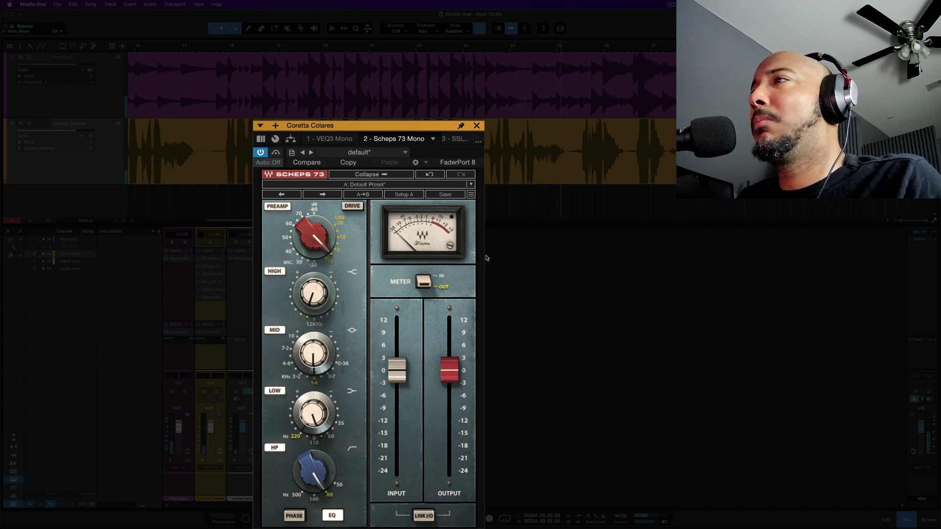
{"action": "left_click", "coordinate": [477, 125]}
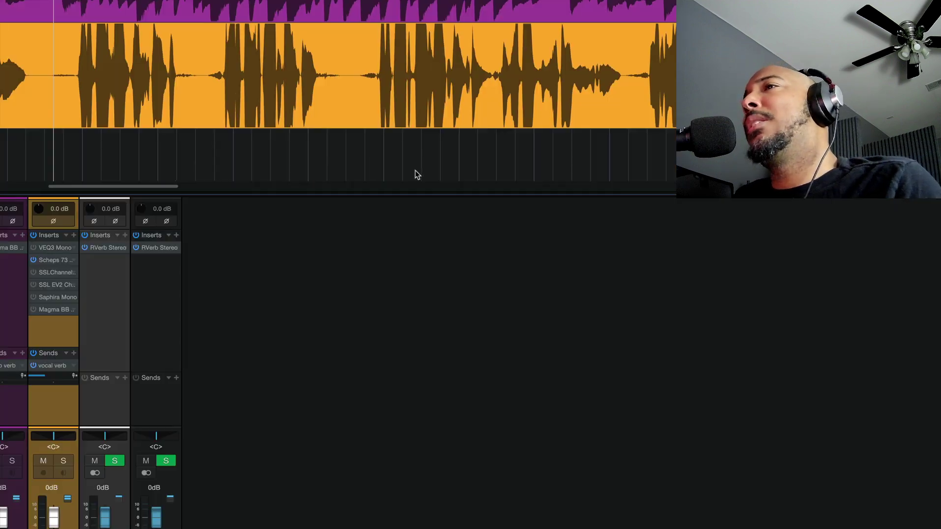
Step: Switch off the Scheps 73 insert, open SSLChannel Mono, then switch to SSL EV2 Channel Mono
{"action": "left_click", "coordinate": [33, 260]}
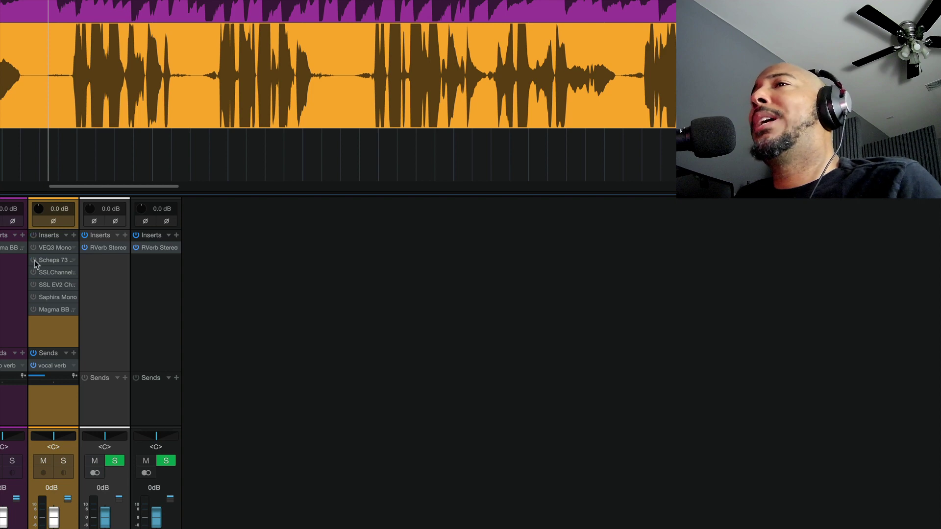
{"action": "left_click", "coordinate": [48, 273]}
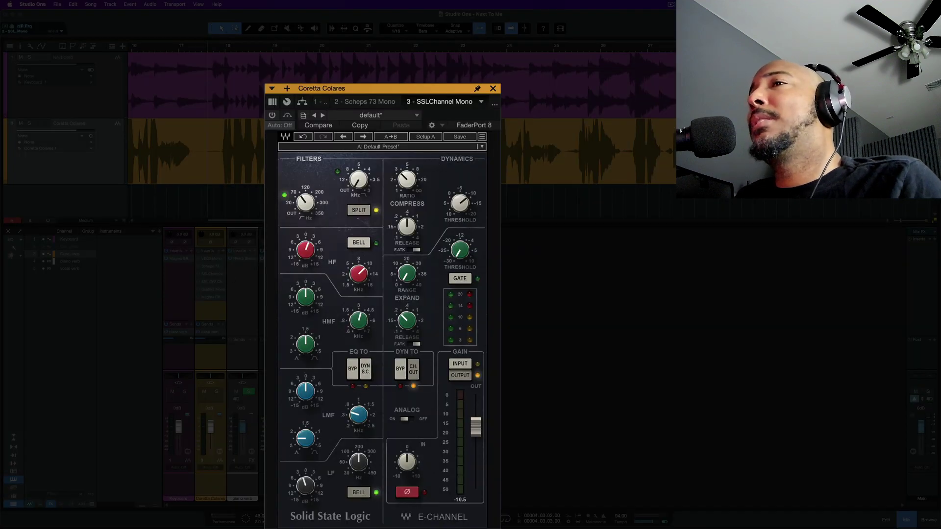
{"action": "left_click", "coordinate": [214, 276]}
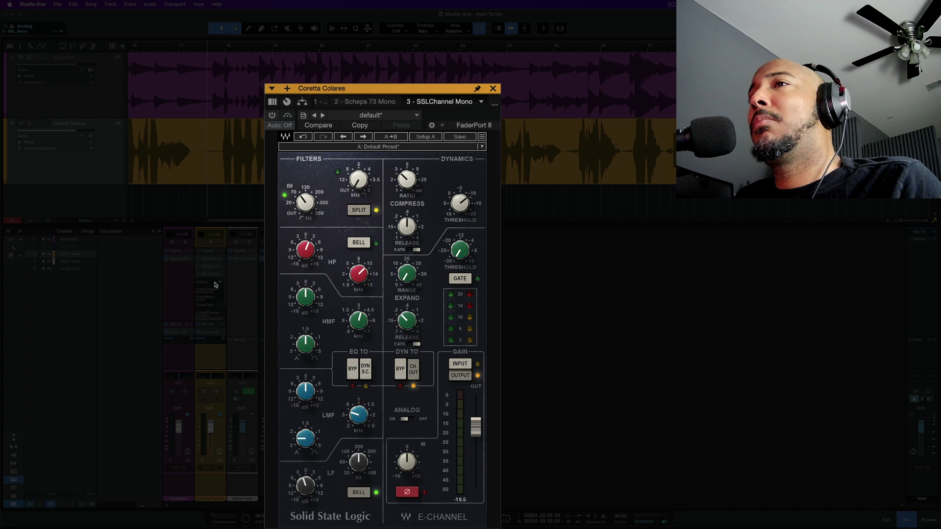
{"action": "right_click", "coordinate": [214, 277]}
{"action": "left_click", "coordinate": [208, 283]}
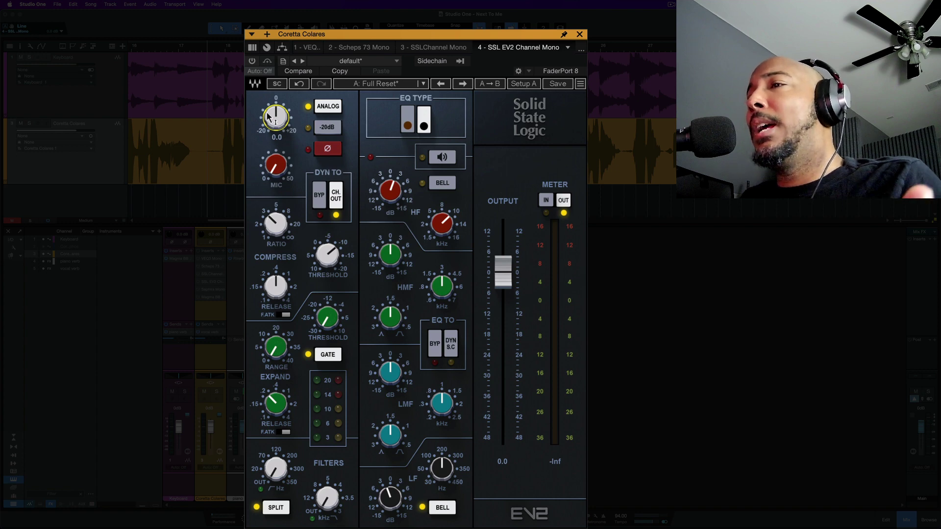
Step: Toggle EV2's LF BELL, try the brown EQ type and revert to black, then return to SSLChannel Mono
{"action": "left_click", "coordinate": [443, 510]}
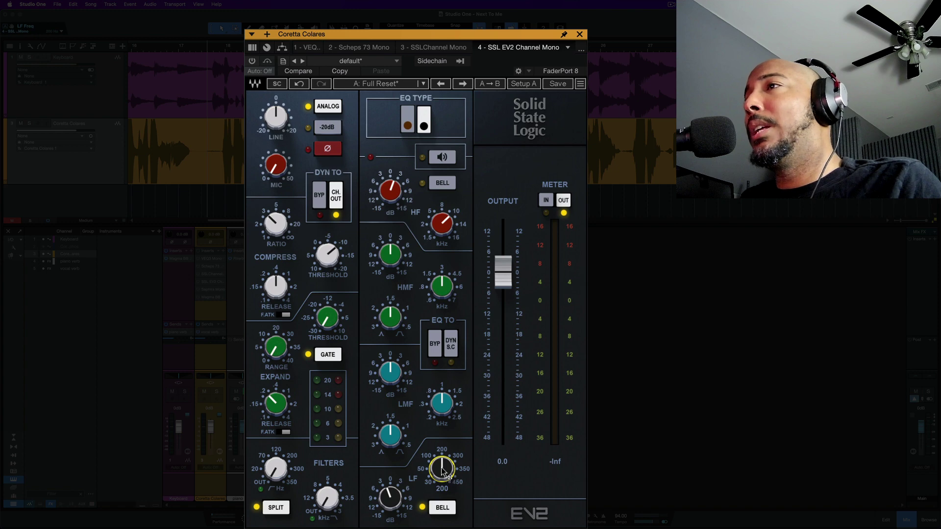
{"action": "left_click", "coordinate": [408, 104]}
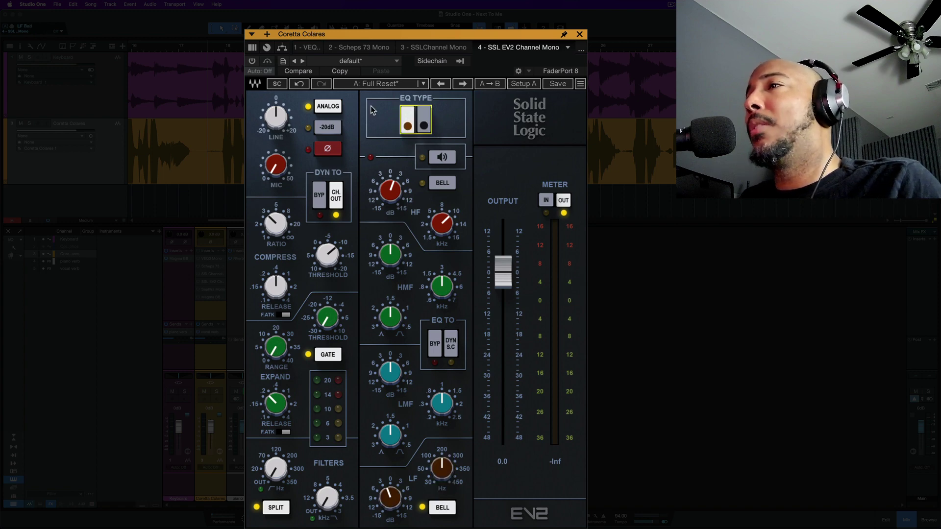
{"action": "left_click", "coordinate": [421, 123]}
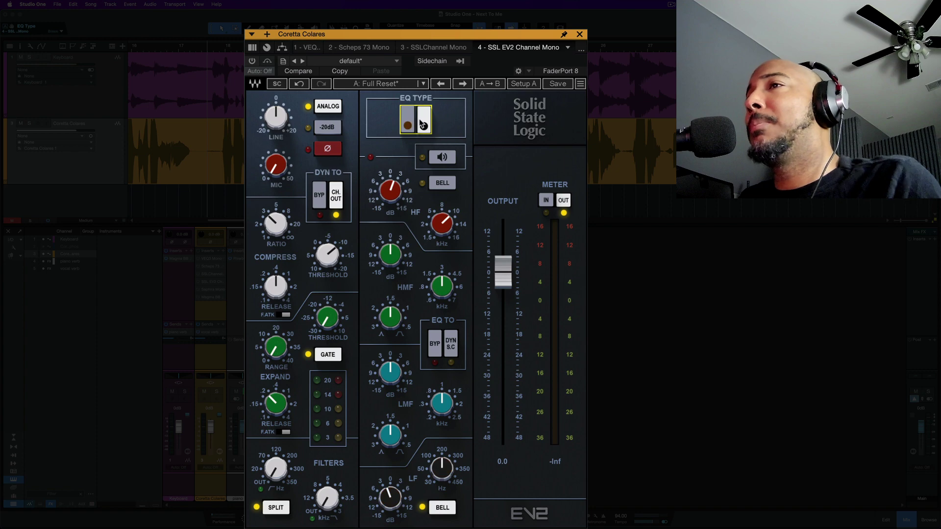
{"action": "left_click", "coordinate": [213, 276]}
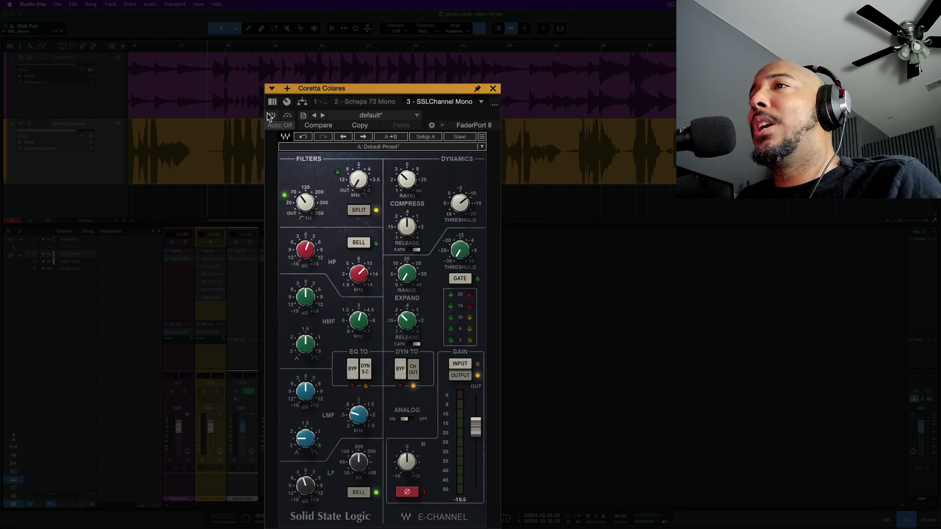
Step: Bypass SSLChannel Mono for comparison, then open SSL EV2 Channel Mono and toggle its bypass
{"action": "left_click", "coordinate": [271, 115]}
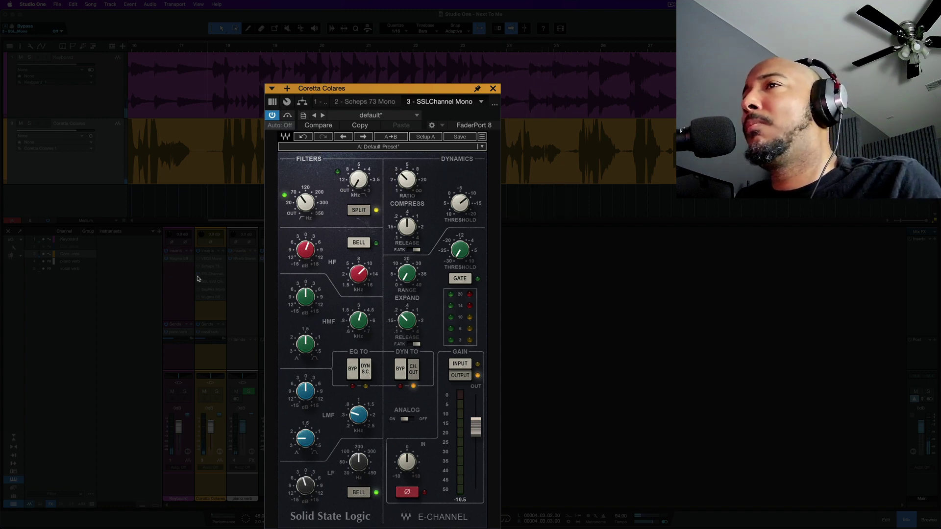
{"action": "double_click", "coordinate": [214, 283]}
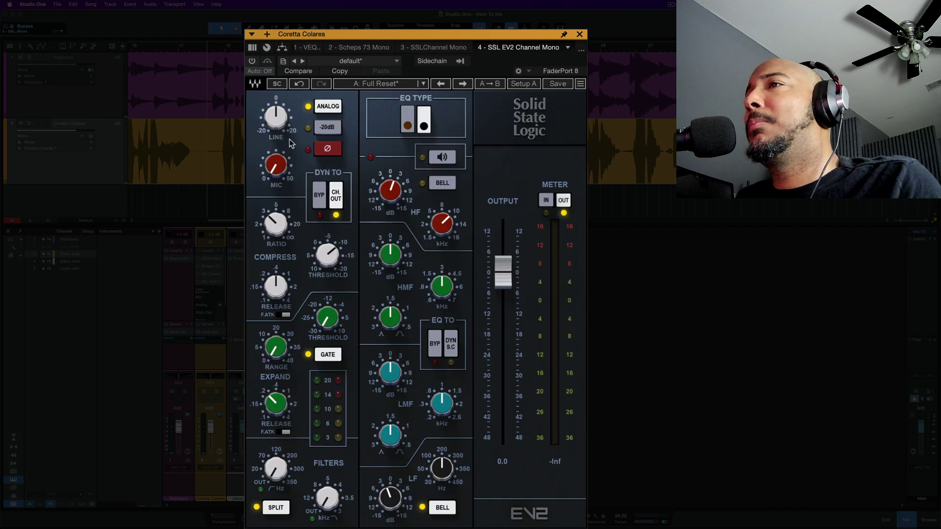
{"action": "left_click", "coordinate": [252, 60]}
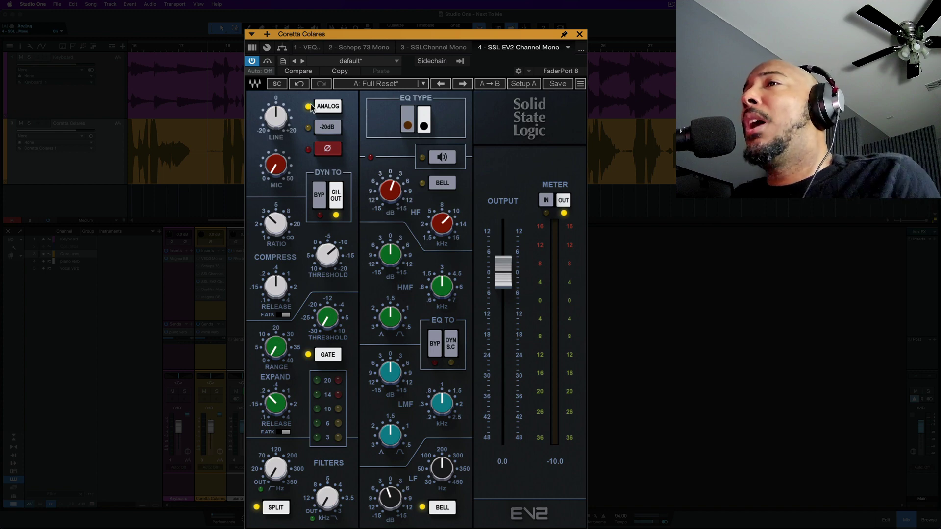
Step: Show Saphira Mono, start vocal playback, then bring up Magma BB Tubes
{"action": "left_click", "coordinate": [209, 292]}
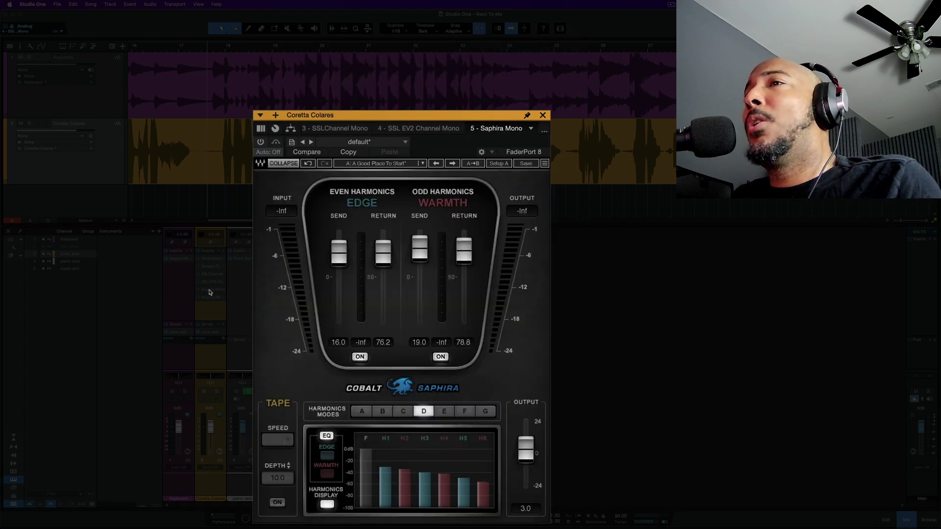
{"action": "key", "text": "space"}
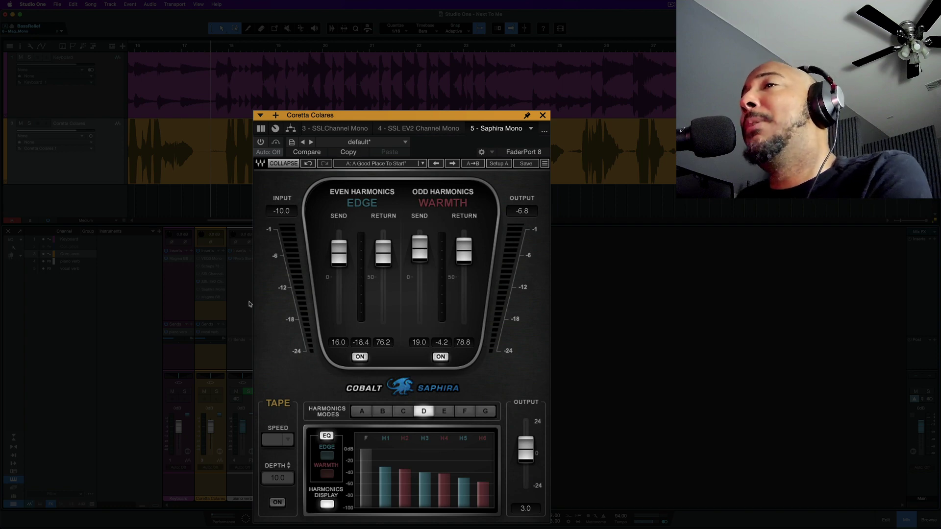
{"action": "left_click", "coordinate": [219, 300]}
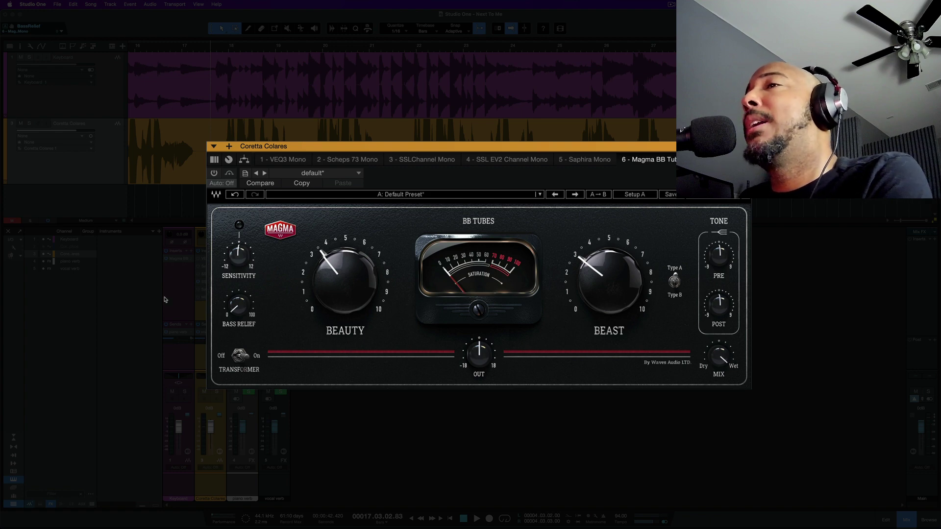
Step: View Saphira Mono again, then Magma BB Tubes, checking its Tone and Beast controls unchanged
{"action": "left_click", "coordinate": [209, 291]}
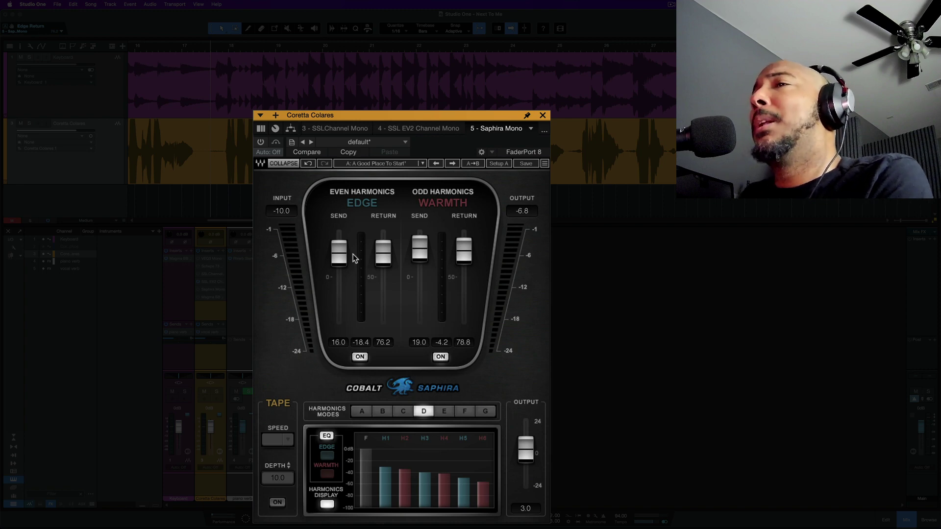
{"action": "left_click", "coordinate": [209, 297]}
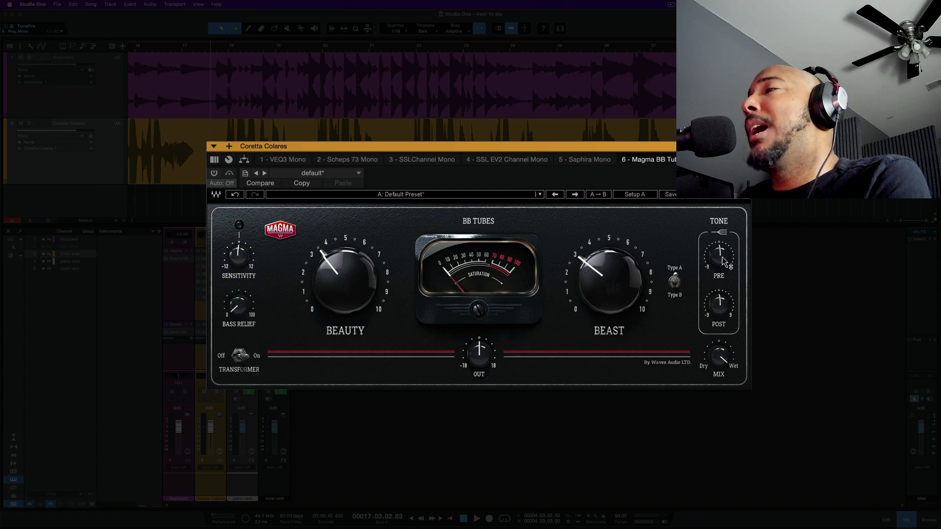
{"action": "mouse_move", "coordinate": [723, 260]}
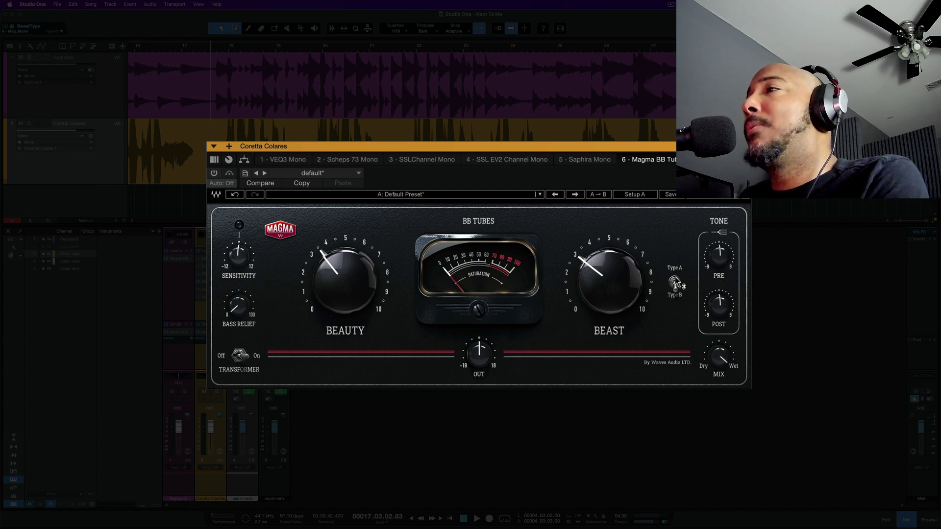
{"action": "mouse_move", "coordinate": [633, 291]}
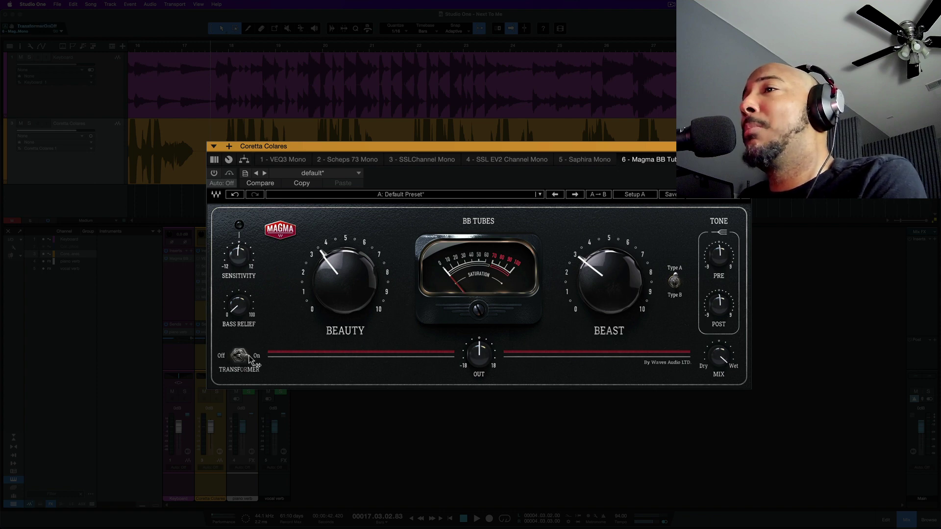
Step: Open Saphira Mono, bypass it, and start playback to hear the vocal without it
{"action": "left_click", "coordinate": [202, 290]}
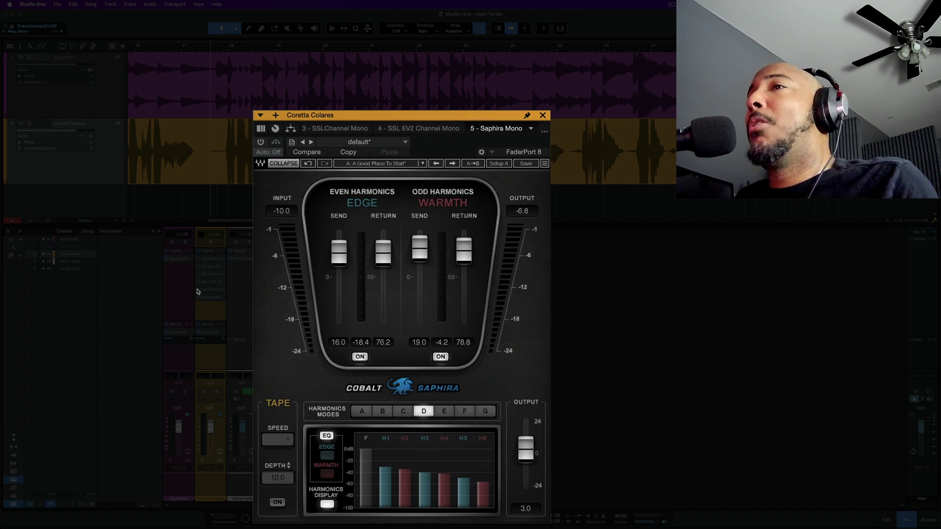
{"action": "left_click", "coordinate": [260, 142]}
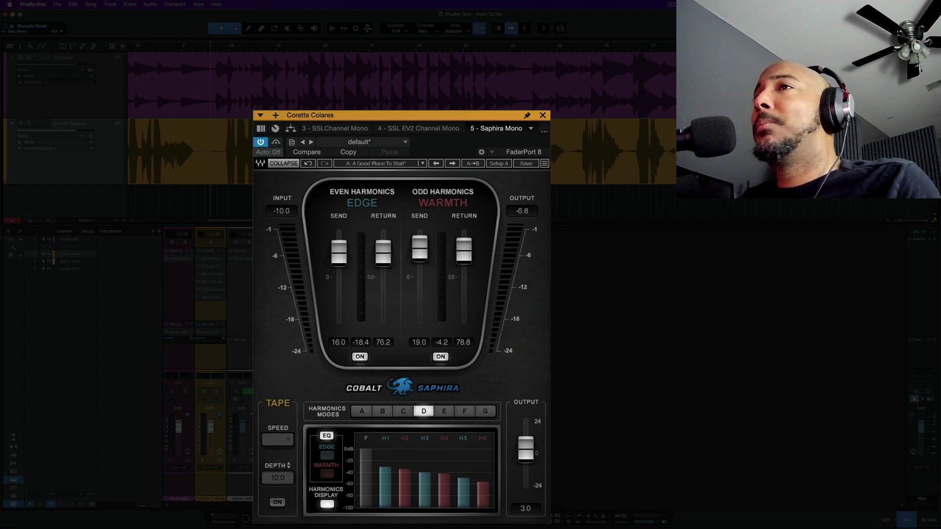
{"action": "key", "text": "space"}
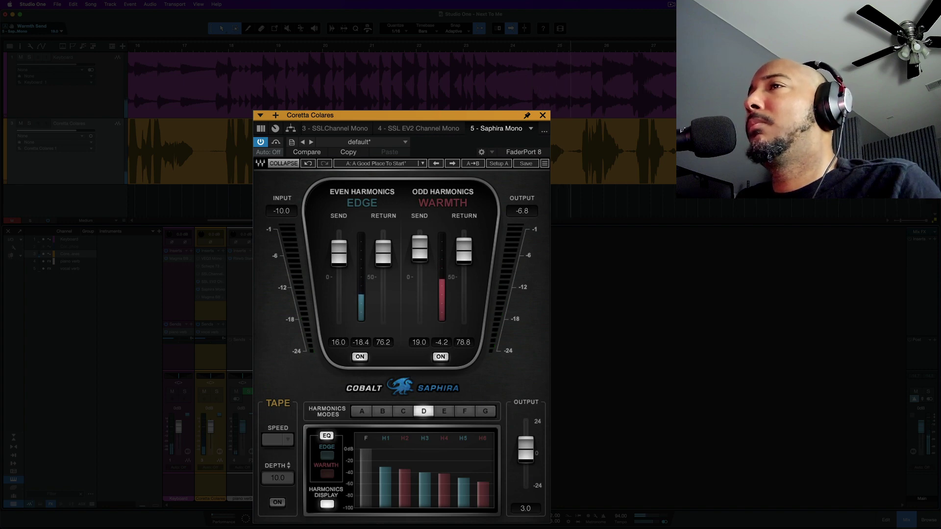
Step: Re-enable Saphira, bypass Magma BB Tubes for comparison, then stop playback
{"action": "left_click", "coordinate": [260, 141]}
{"action": "left_click", "coordinate": [211, 298]}
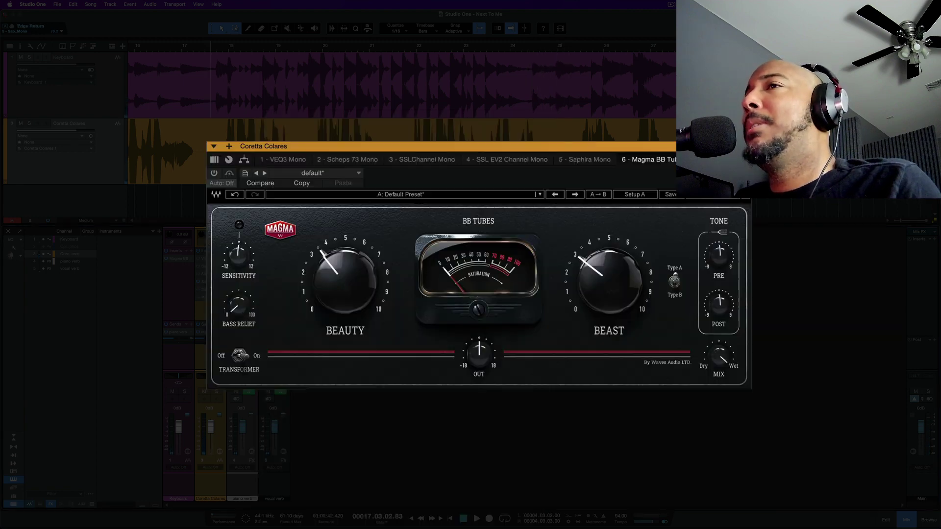
{"action": "left_click", "coordinate": [214, 173]}
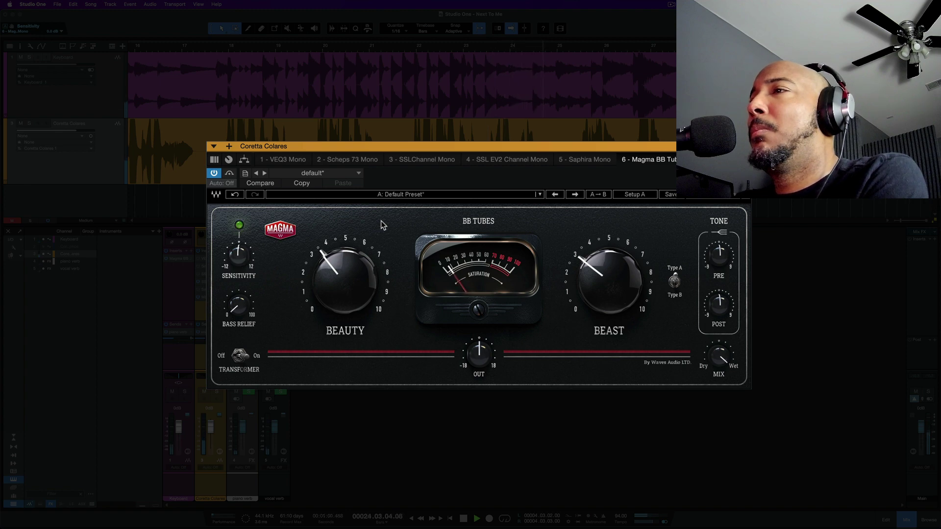
{"action": "key", "text": "space"}
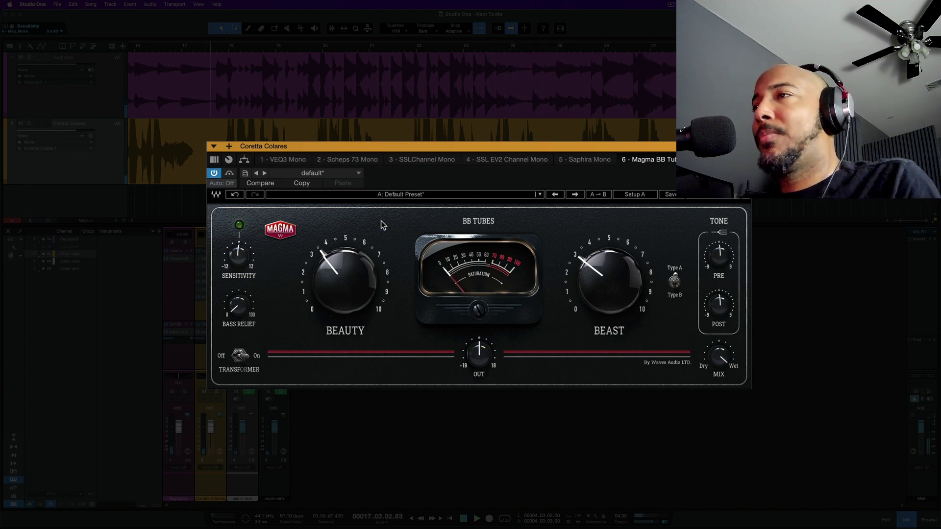